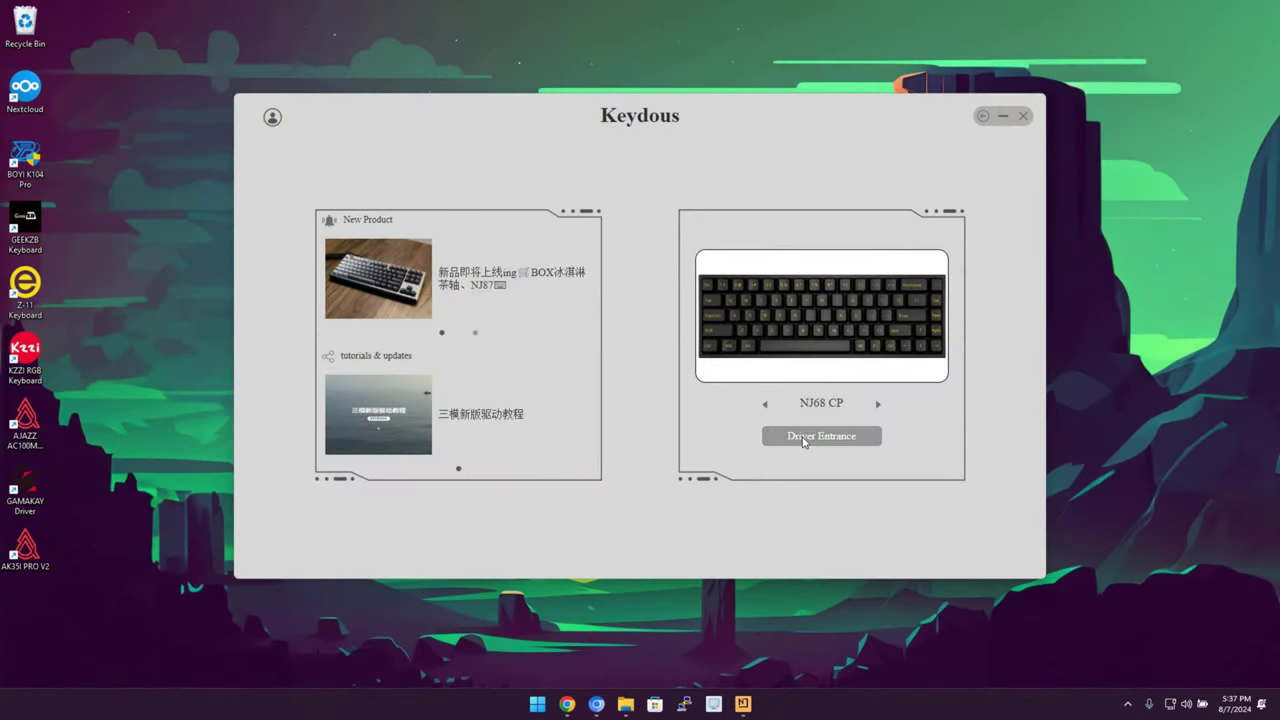
- Open the NJ68 CP driver and review the magnetic DKS remap and macro options and the Trip actuation settings
{"action": "left_click", "coordinate": [803, 441]}
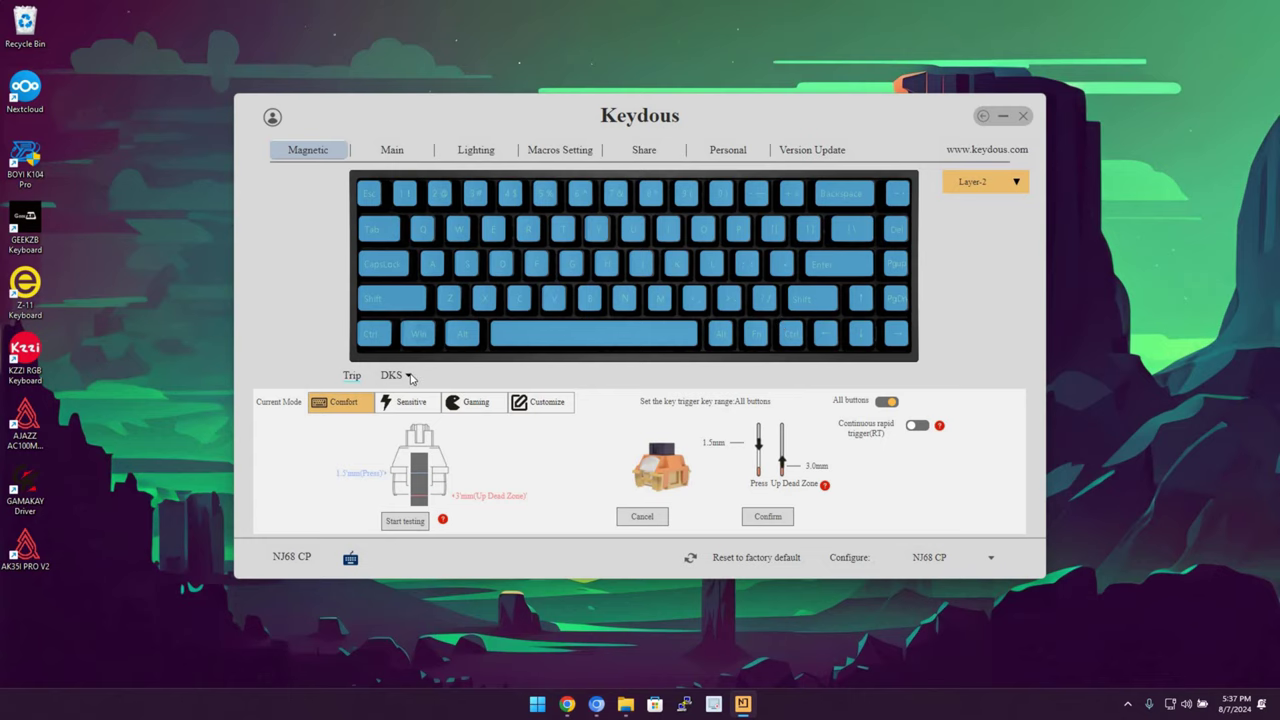
{"action": "left_click", "coordinate": [409, 377]}
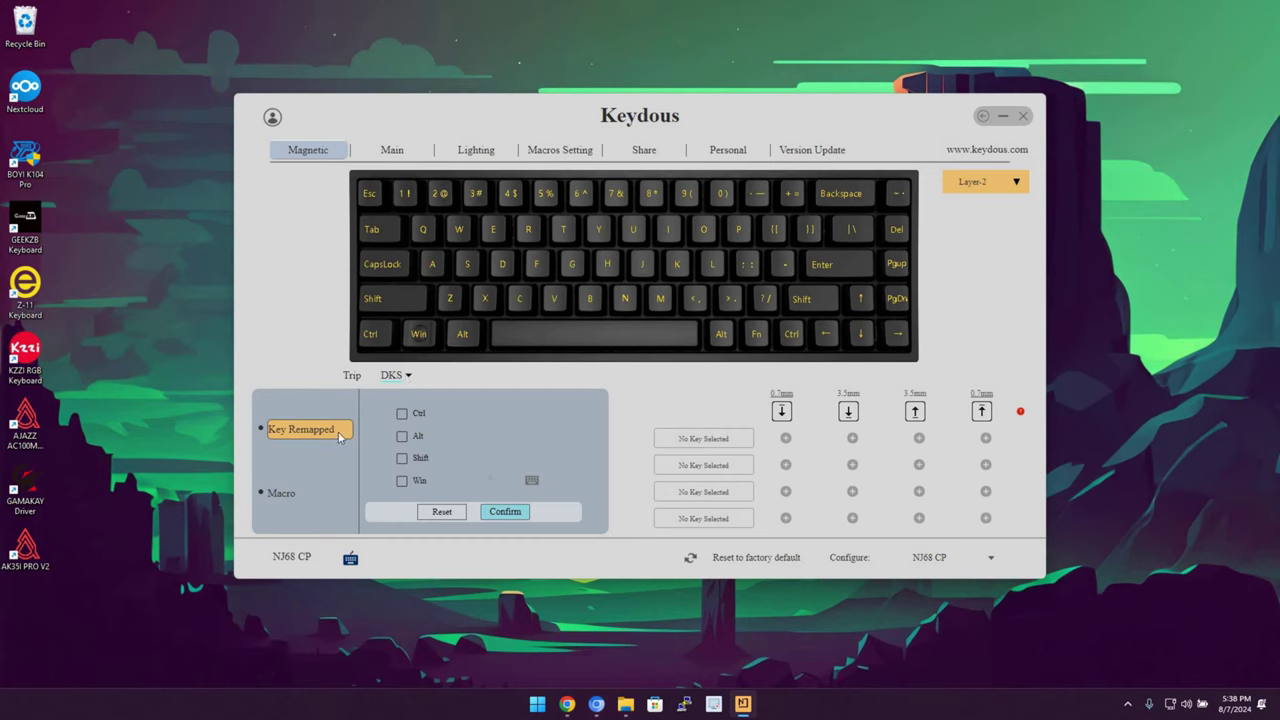
{"action": "left_click", "coordinate": [279, 505]}
{"action": "left_click", "coordinate": [290, 429]}
{"action": "left_click", "coordinate": [353, 376]}
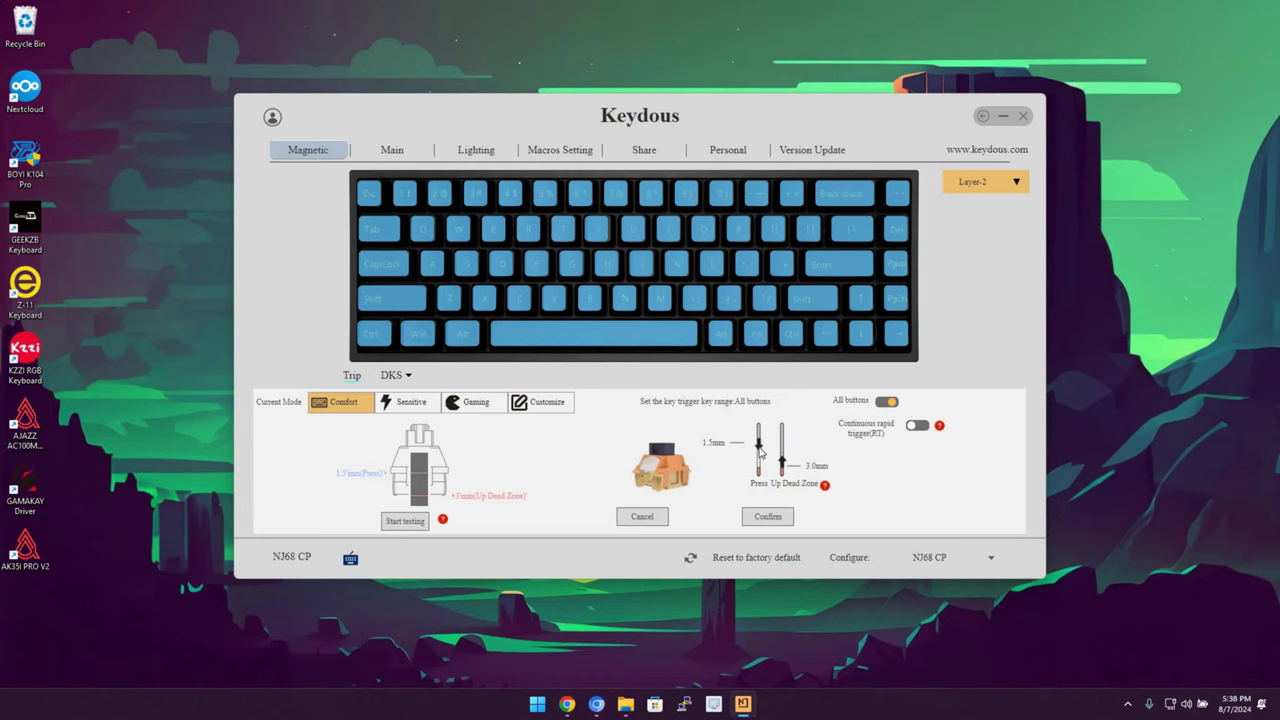
{"action": "mouse_move", "coordinate": [823, 488]}
- Try remapping the Fn-layer key beside Backspace to Insert, and switch back to the base layer without applying it
{"action": "left_click", "coordinate": [392, 149]}
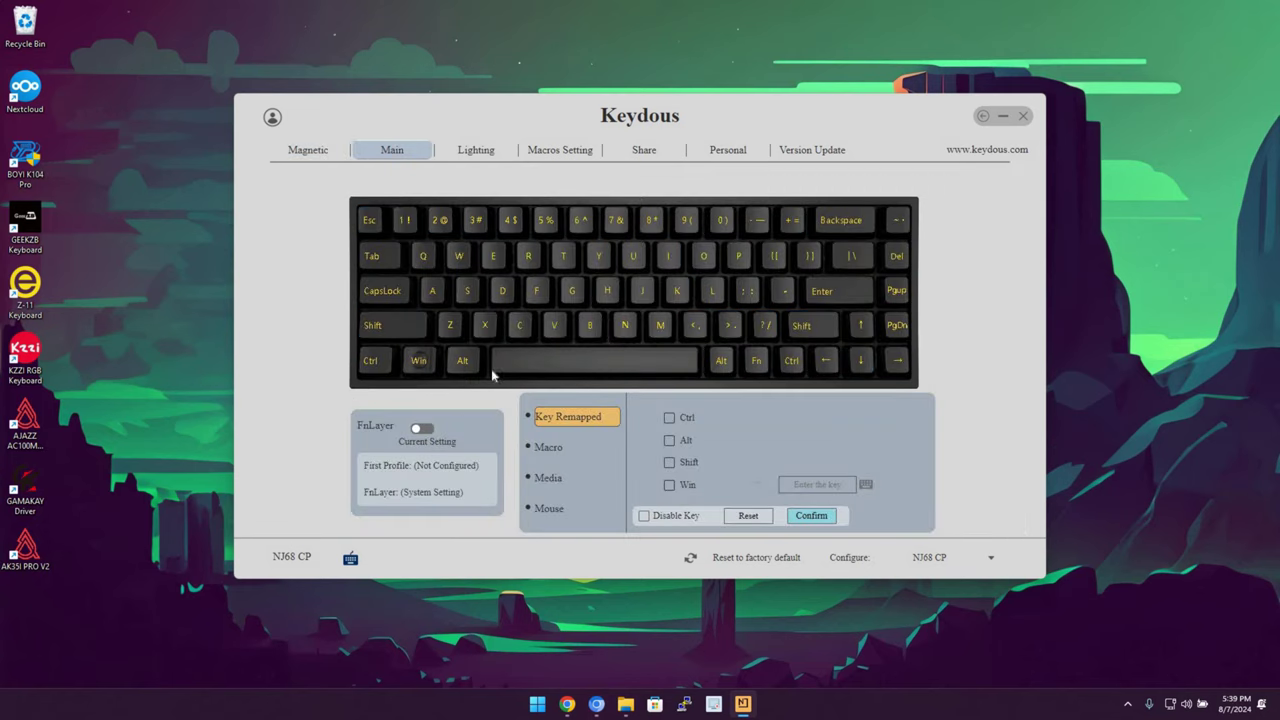
{"action": "left_click", "coordinate": [418, 428]}
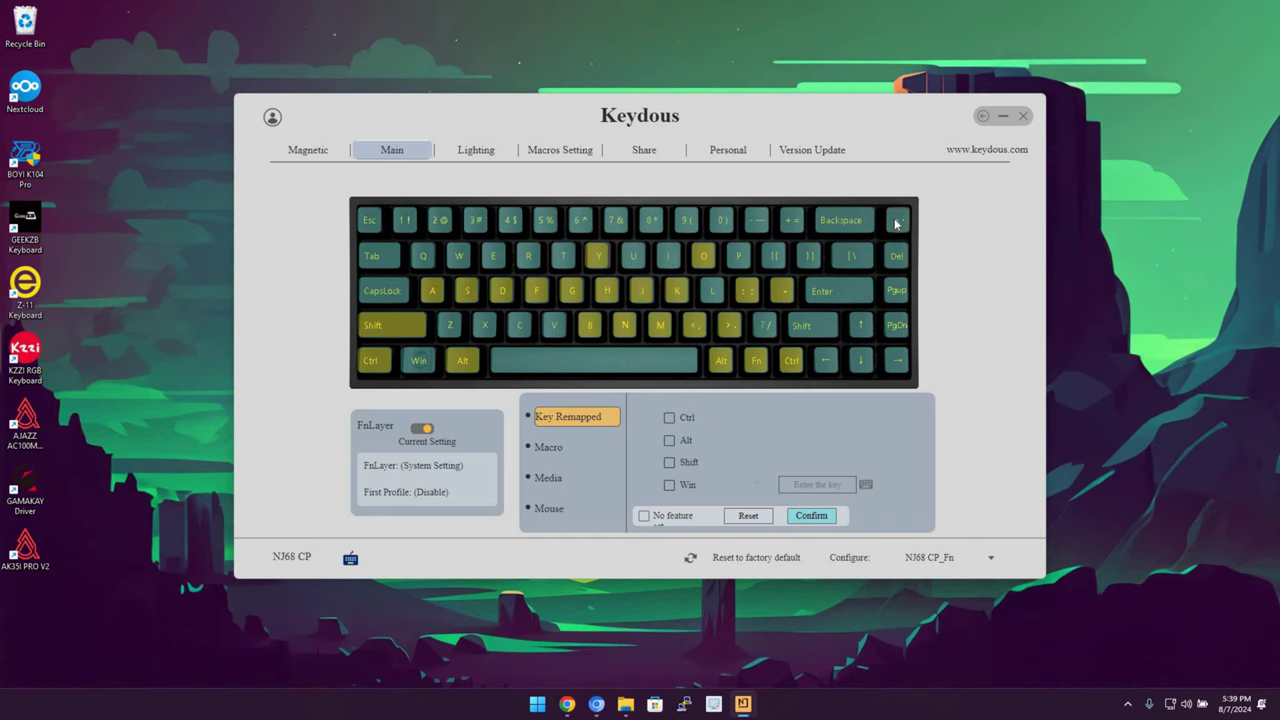
{"action": "left_click", "coordinate": [896, 224]}
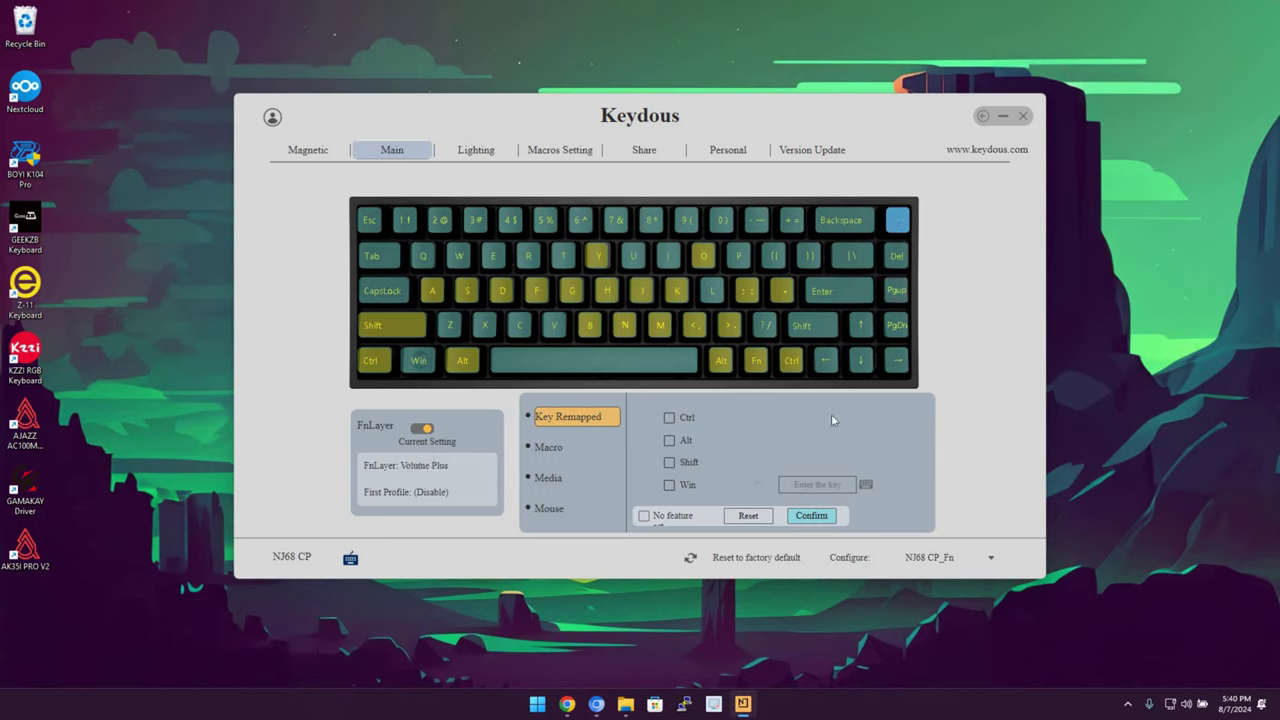
{"action": "left_click", "coordinate": [862, 485]}
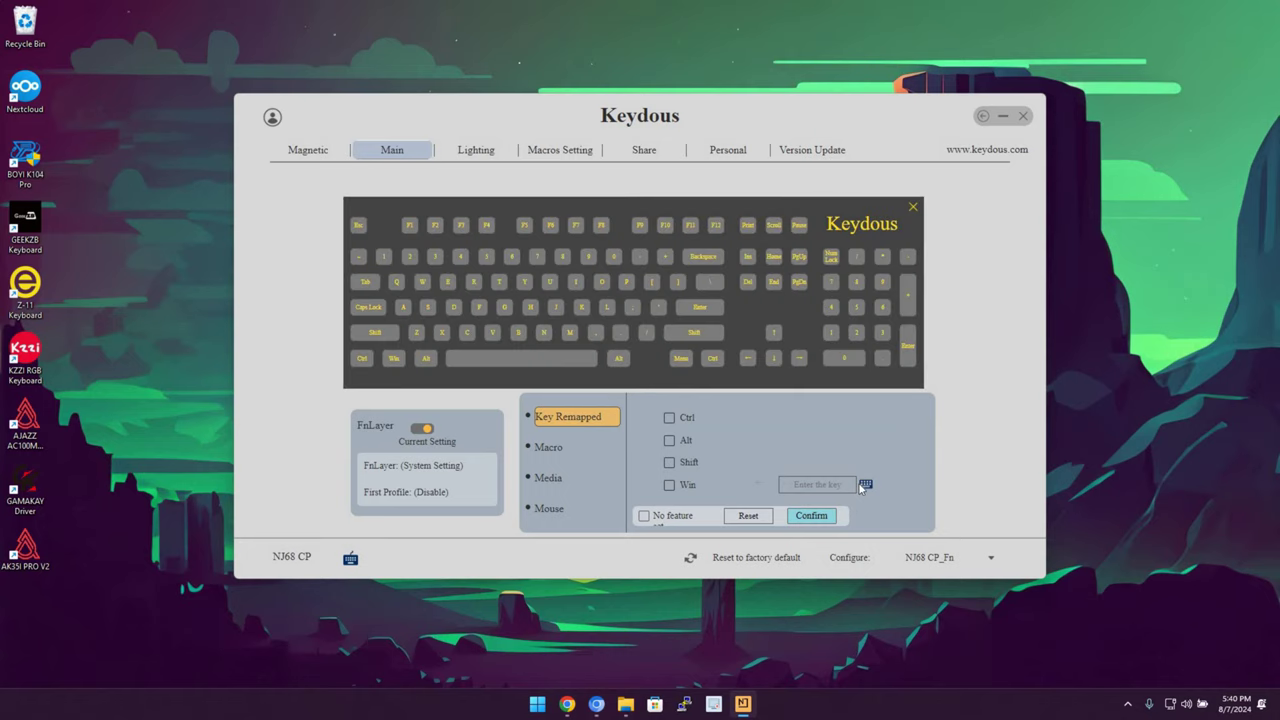
{"action": "left_click", "coordinate": [751, 259]}
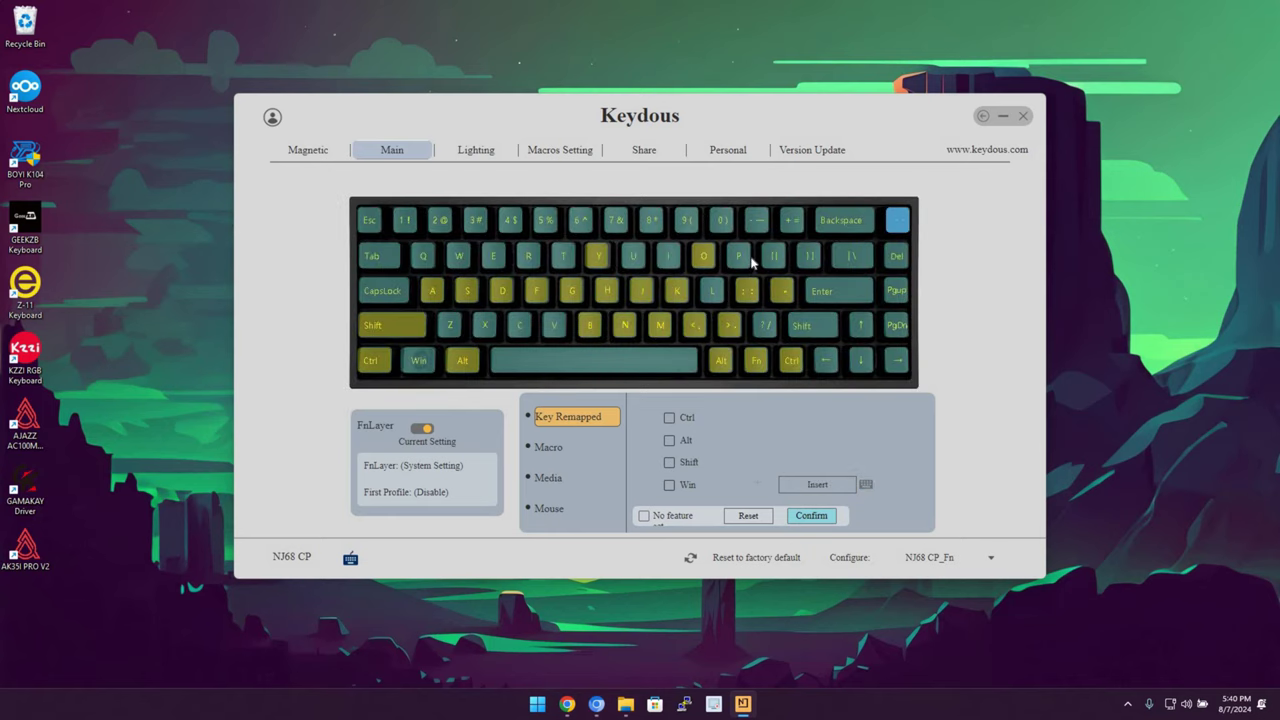
{"action": "left_click", "coordinate": [424, 430]}
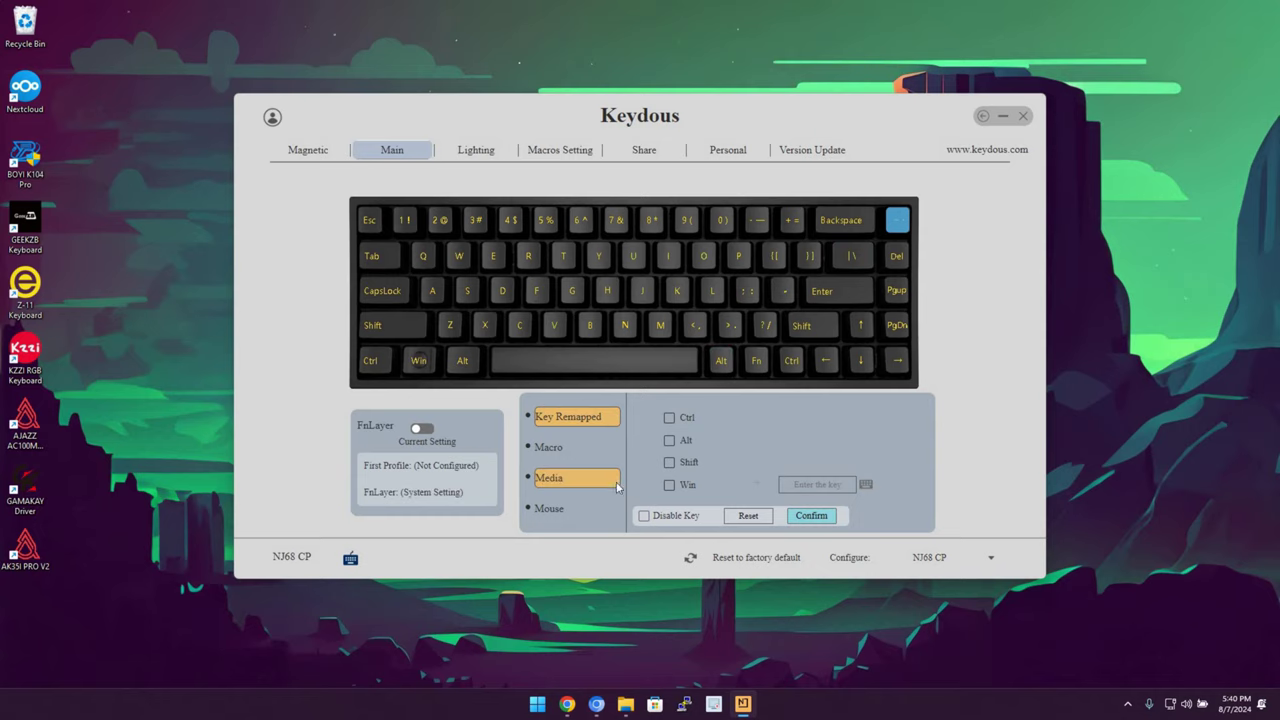
- Try the Sine Wave lighting effect and restore the lighting model to Always On
{"action": "left_click", "coordinate": [514, 151]}
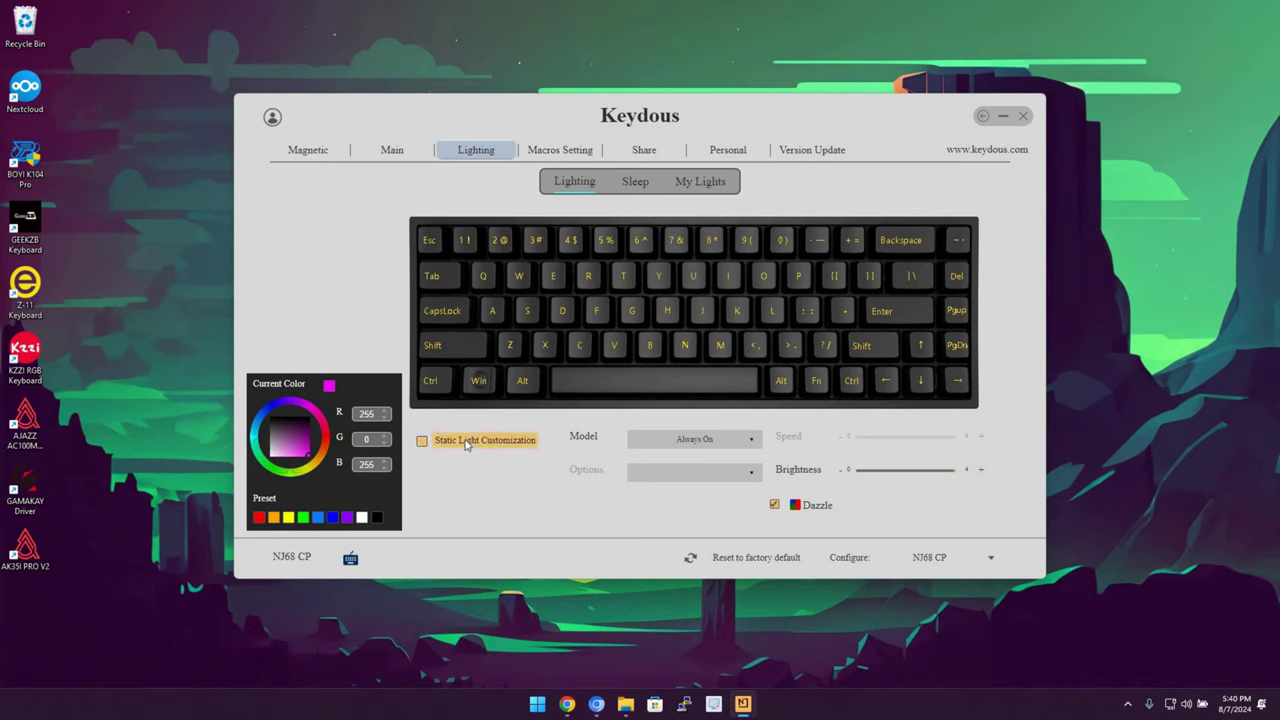
{"action": "left_click", "coordinate": [740, 446]}
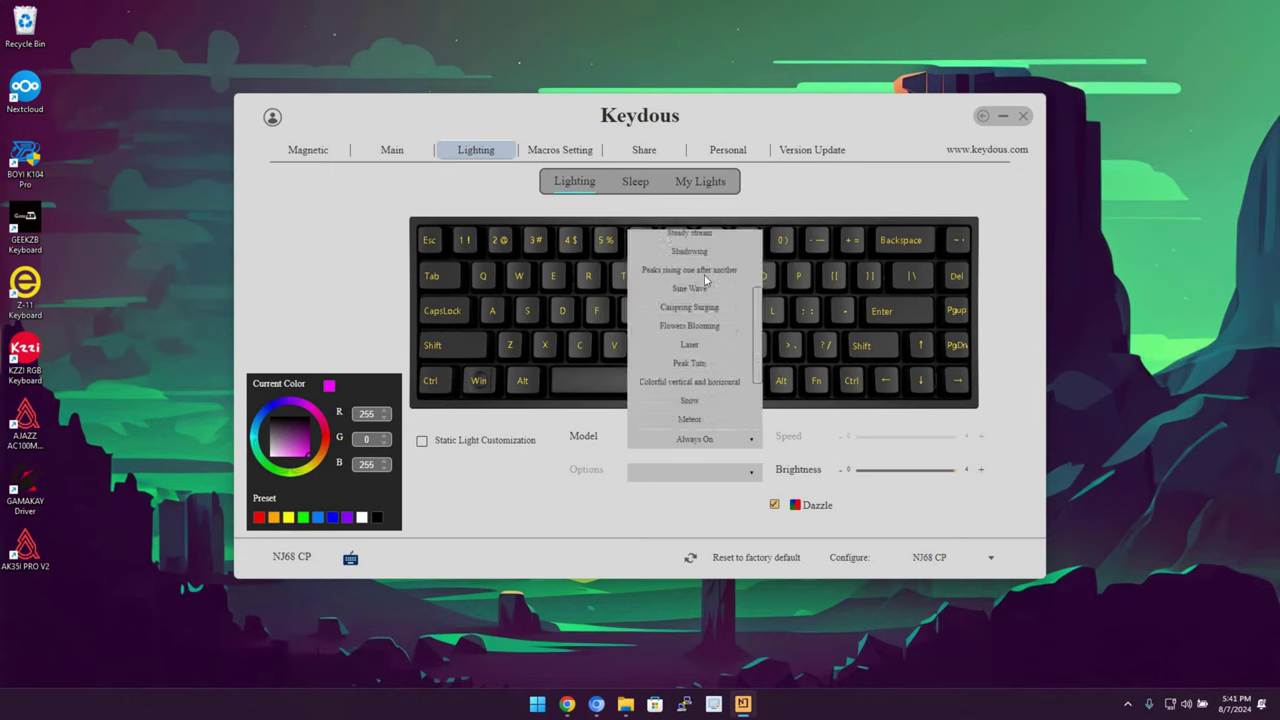
{"action": "left_click", "coordinate": [693, 277]}
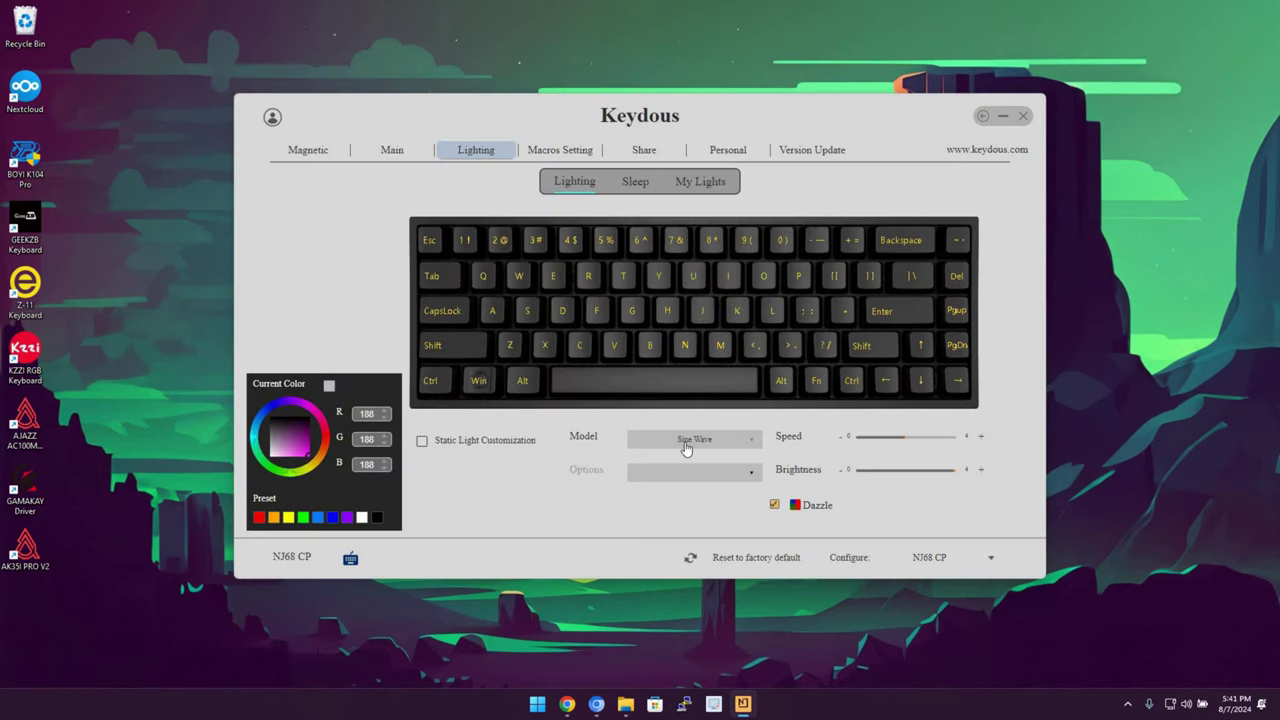
{"action": "left_click", "coordinate": [685, 446]}
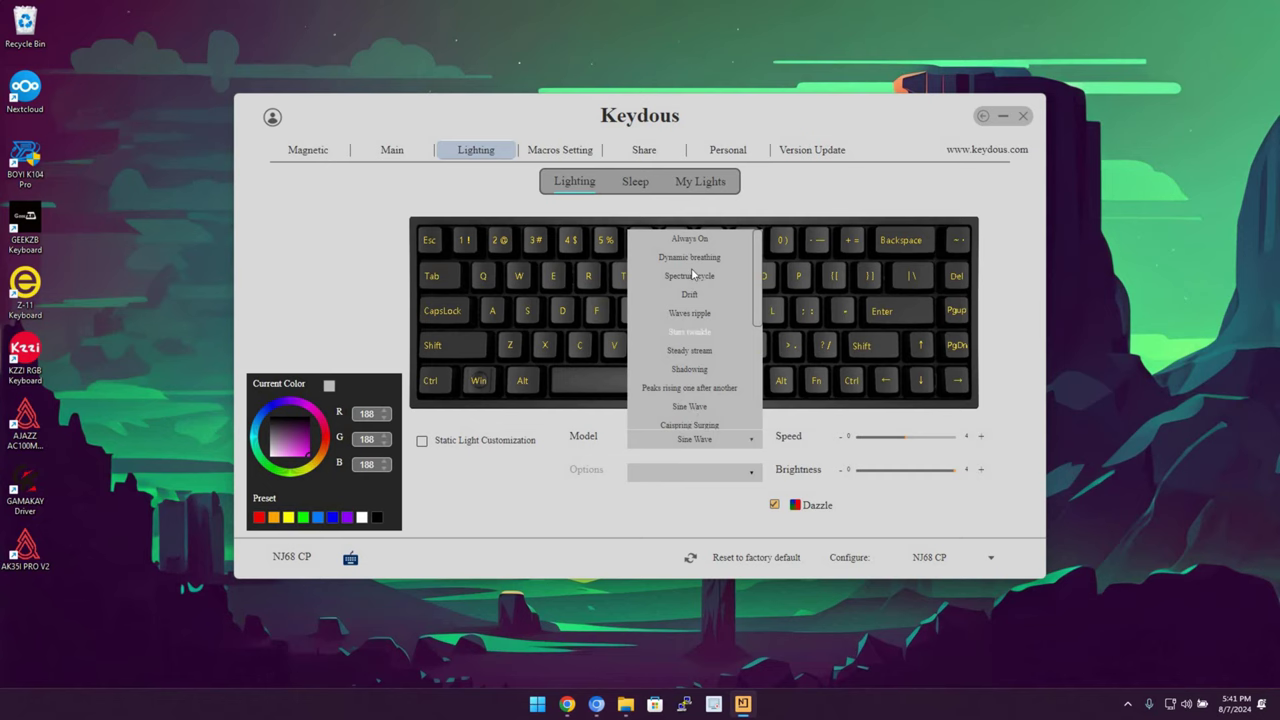
{"action": "left_click", "coordinate": [701, 244]}
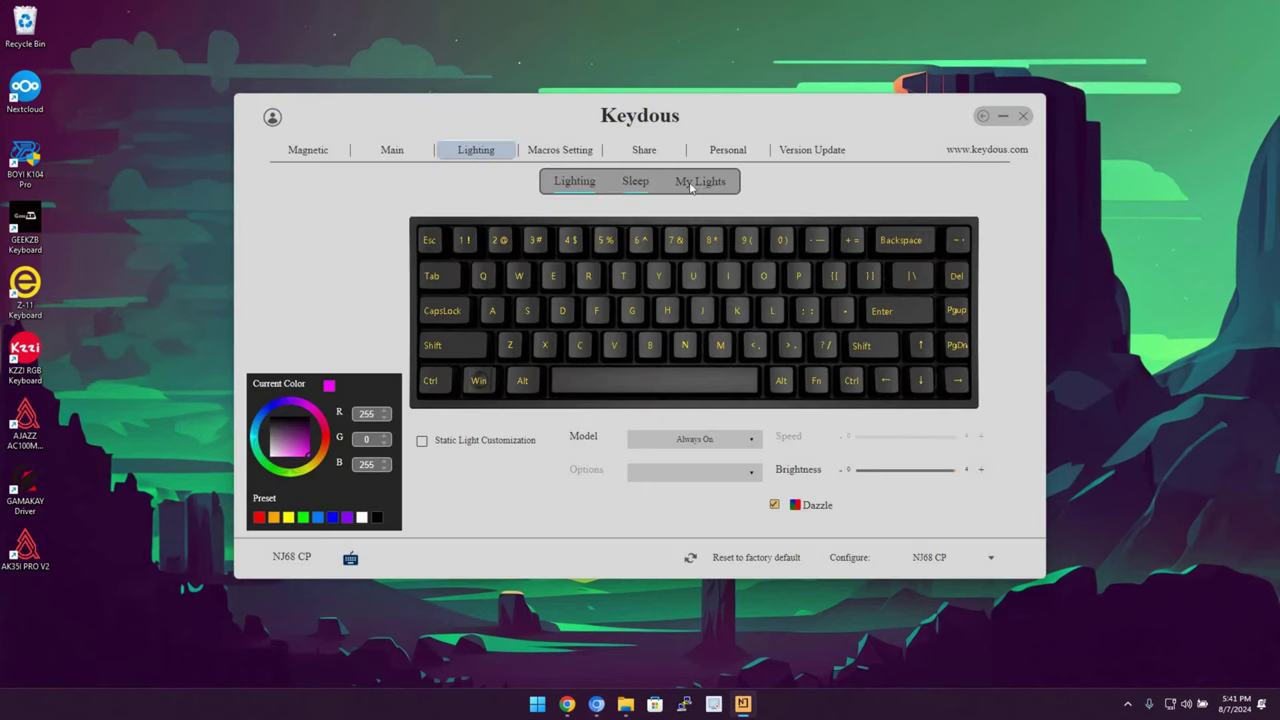
- View the saved custom lighting designs and return to the main lighting settings
{"action": "left_click", "coordinate": [690, 184]}
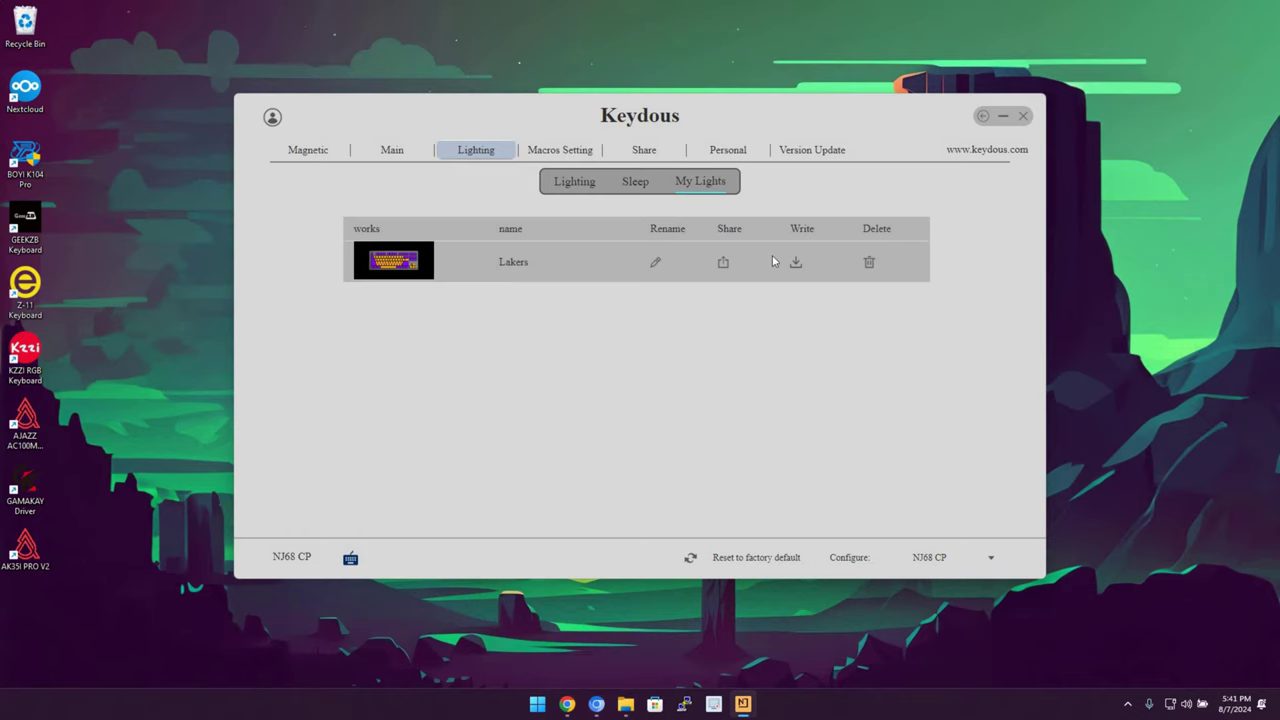
{"action": "left_click", "coordinate": [555, 189]}
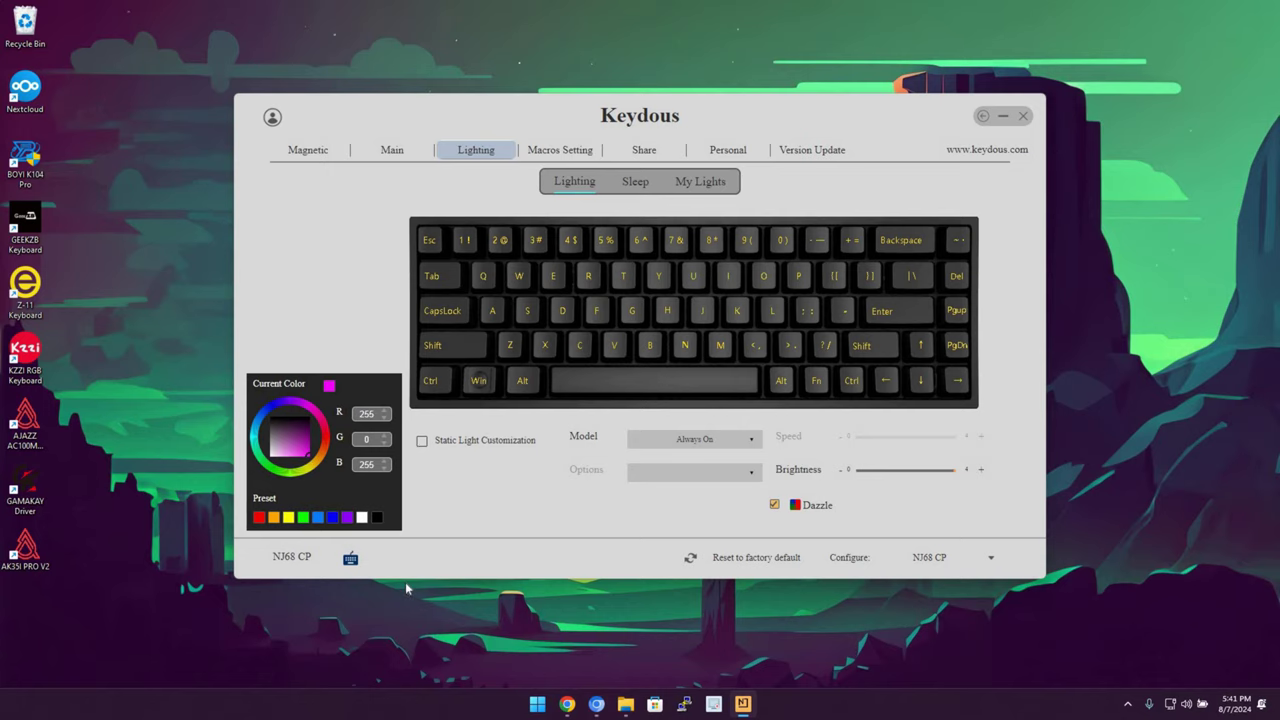
- Enable static light customization and try coloring the C, X and Z keys with the blue preset
{"action": "left_click", "coordinate": [492, 444]}
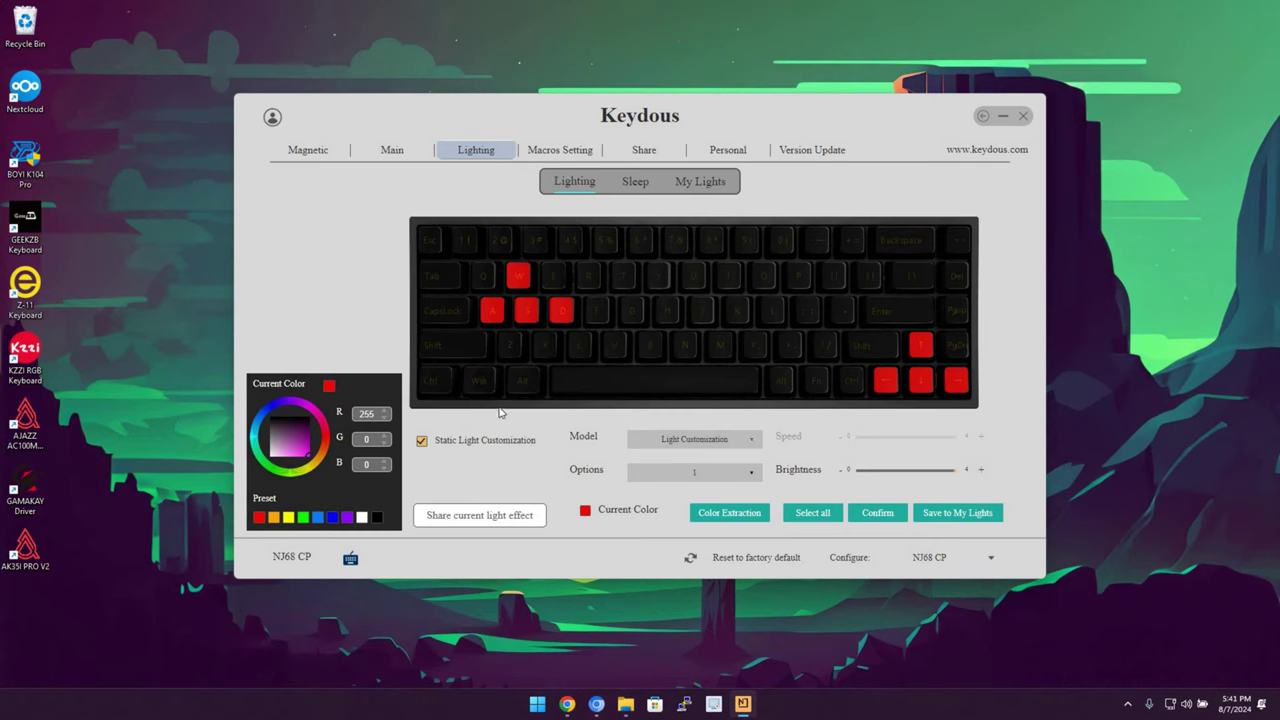
{"action": "left_click", "coordinate": [332, 518]}
{"action": "left_click", "coordinate": [577, 346]}
{"action": "left_click", "coordinate": [549, 345]}
{"action": "left_click", "coordinate": [514, 346]}
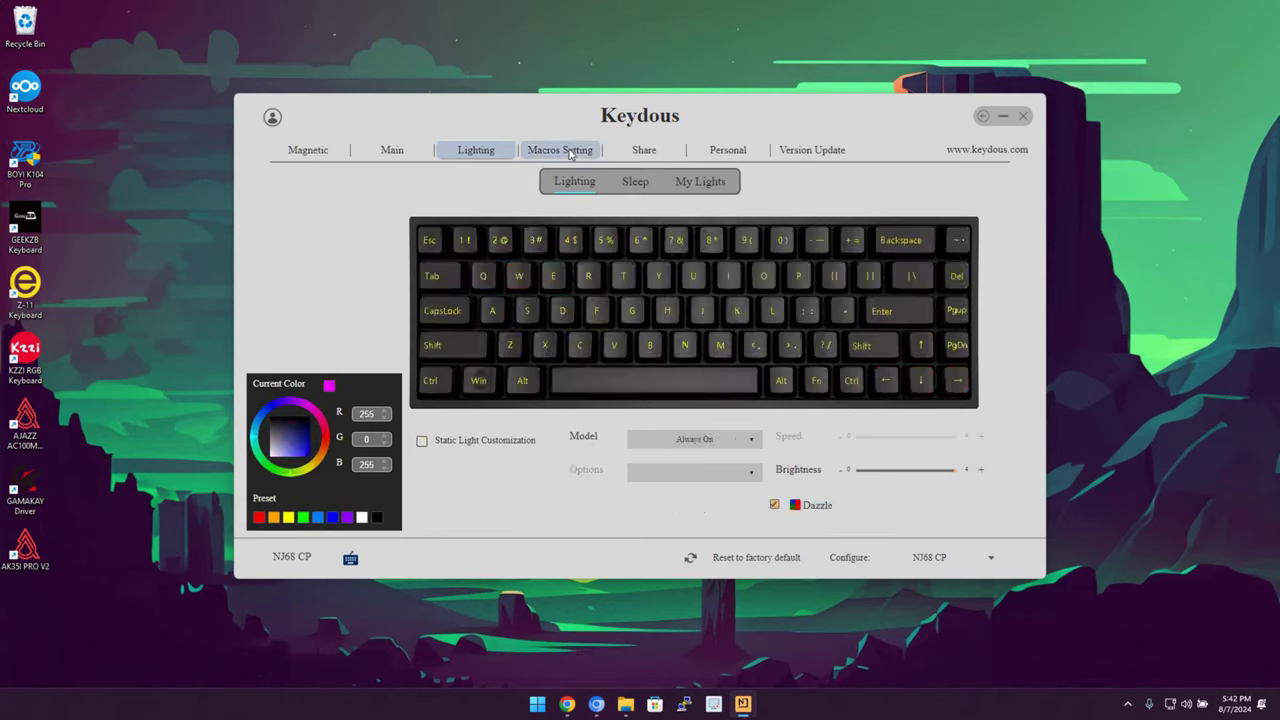
- Review the macro editor and browse the shared key binding settings
{"action": "left_click", "coordinate": [570, 153]}
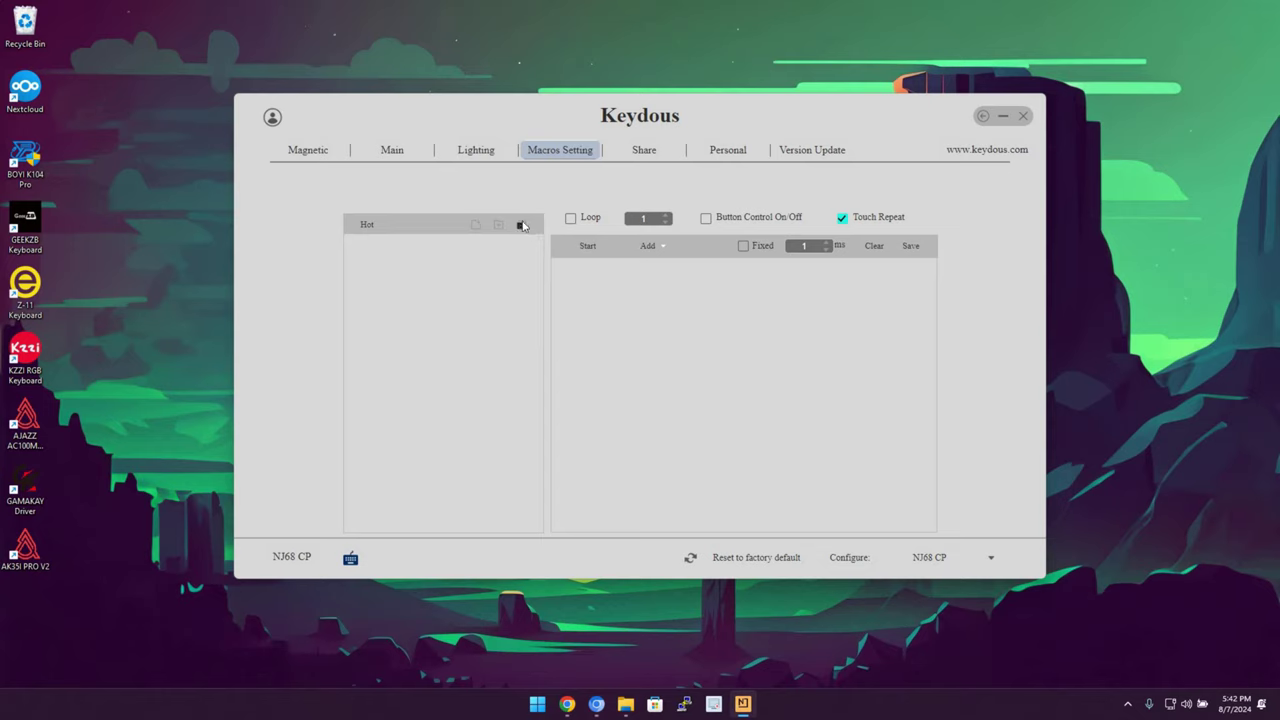
{"action": "left_click", "coordinate": [374, 229]}
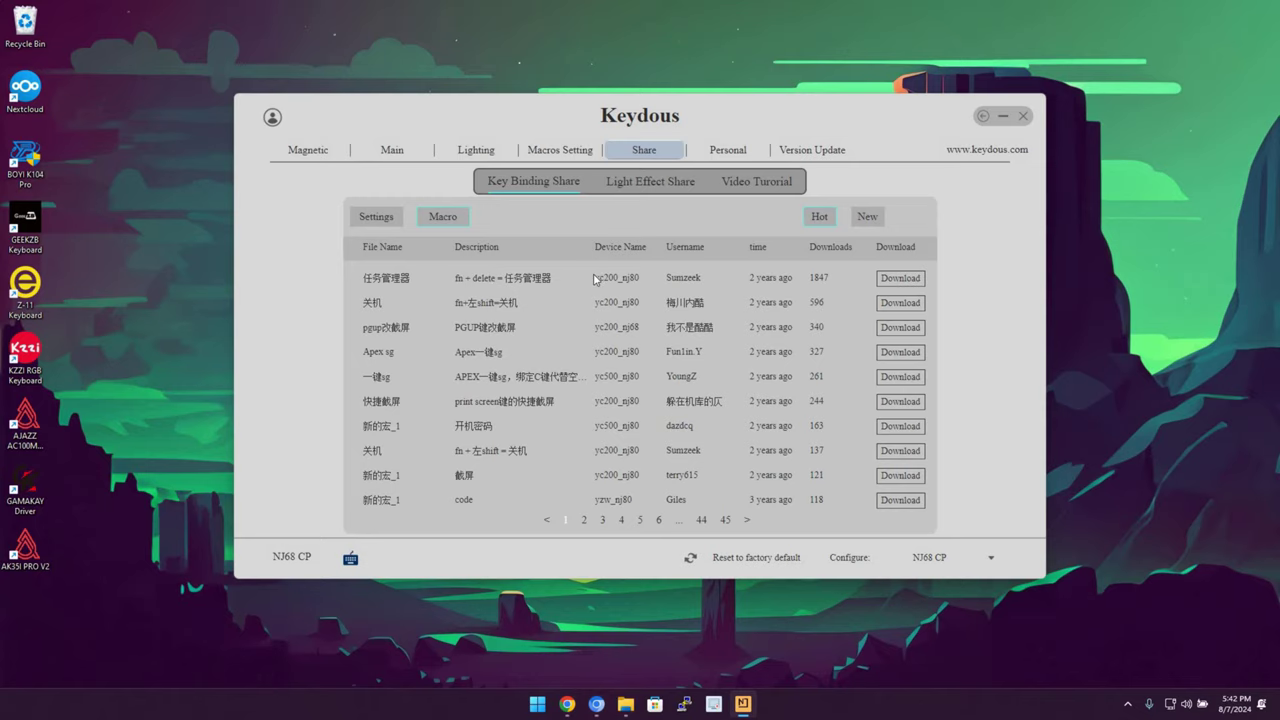
{"action": "left_click", "coordinate": [376, 218]}
- Check the app version for updates and accept the driver upgrade
{"action": "left_click", "coordinate": [812, 149]}
{"action": "left_click", "coordinate": [418, 278]}
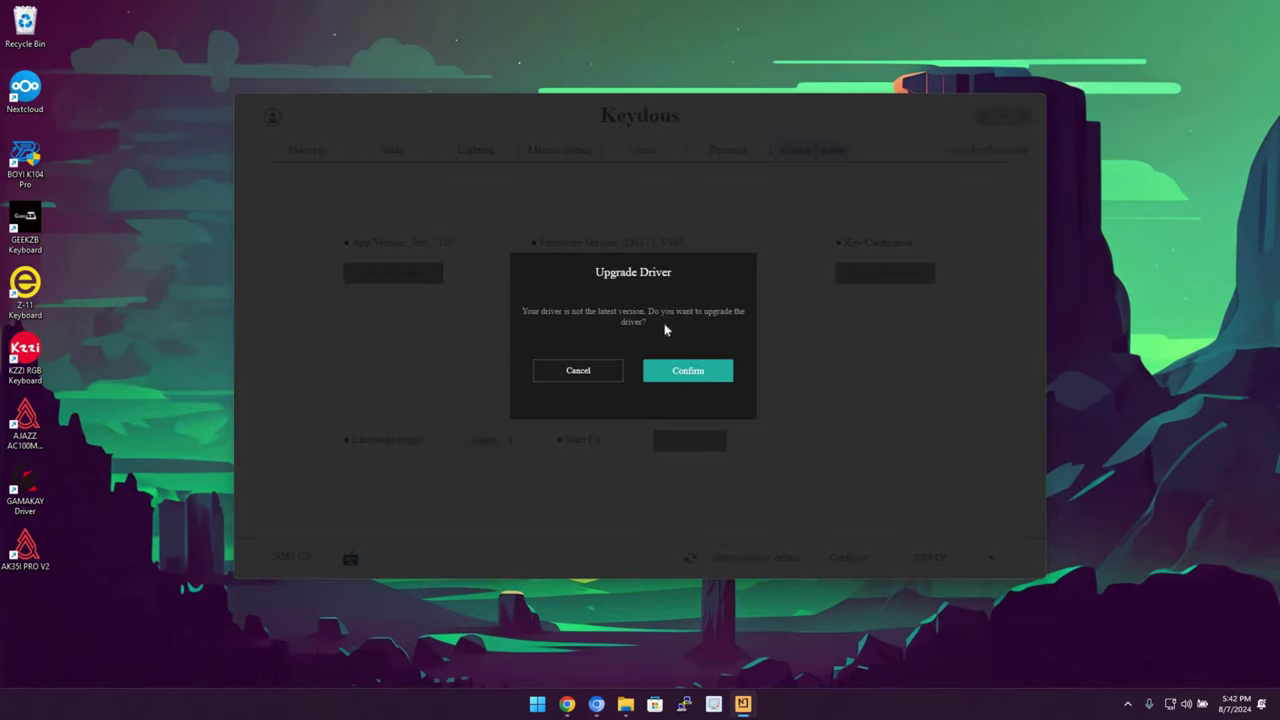
{"action": "left_click", "coordinate": [676, 372]}
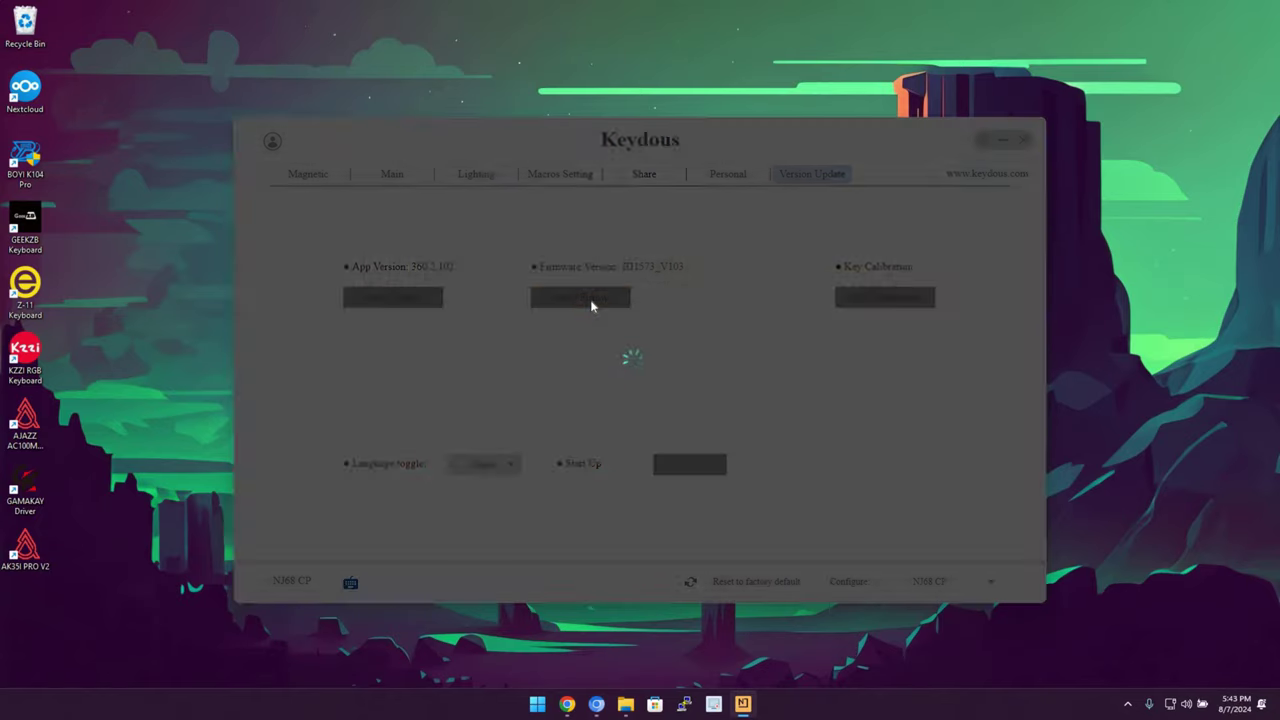
- Check the keyboard's firmware version for updates and start the firmware upgrade
{"action": "left_click", "coordinate": [591, 301]}
{"action": "left_click", "coordinate": [640, 536]}
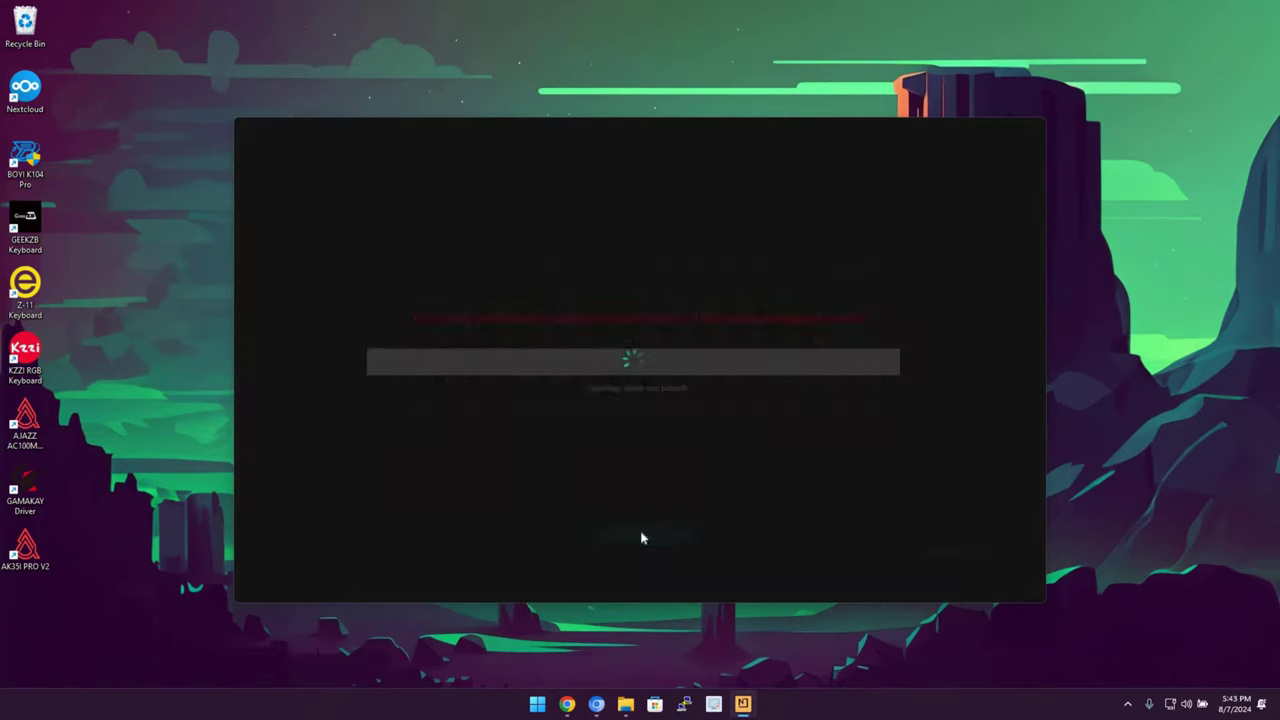